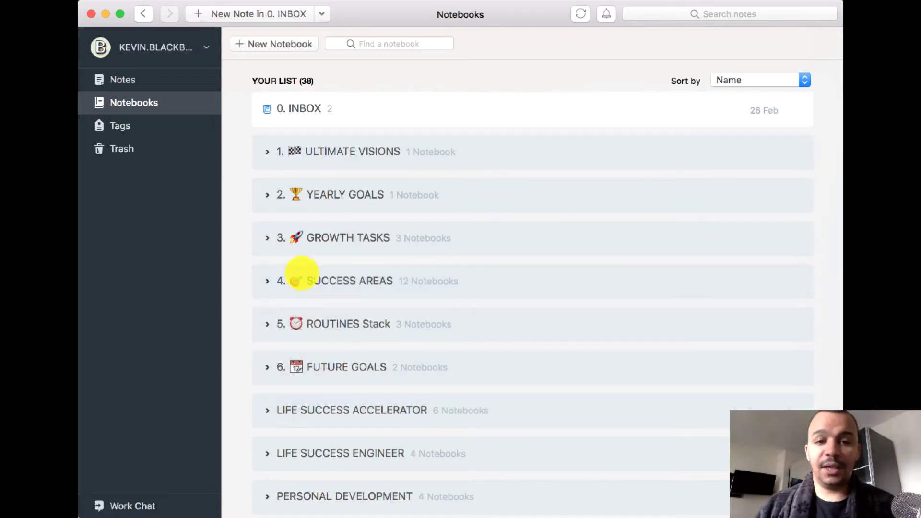
# Step: Expand and collapse the YEARLY GOALS and PERSONAL DEVELOPMENT stacks to peek at their notebooks
pyautogui.click(268, 194)
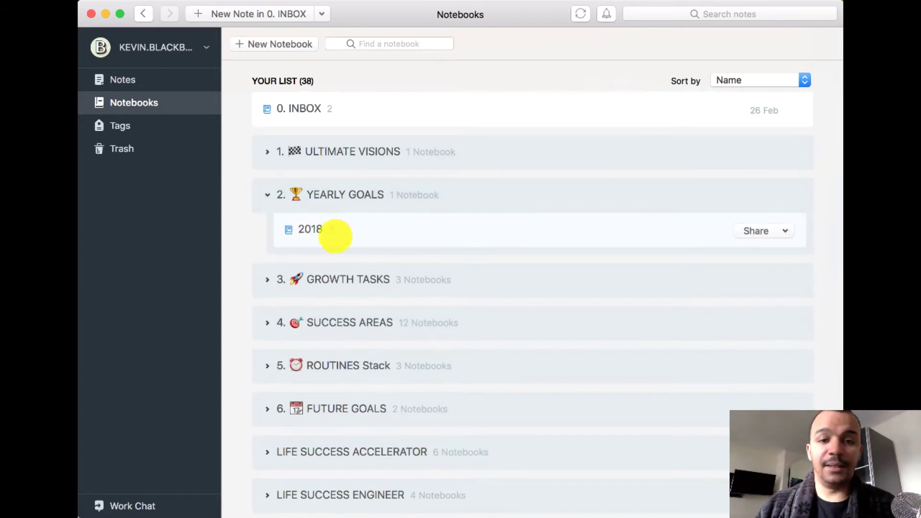
pyautogui.click(268, 195)
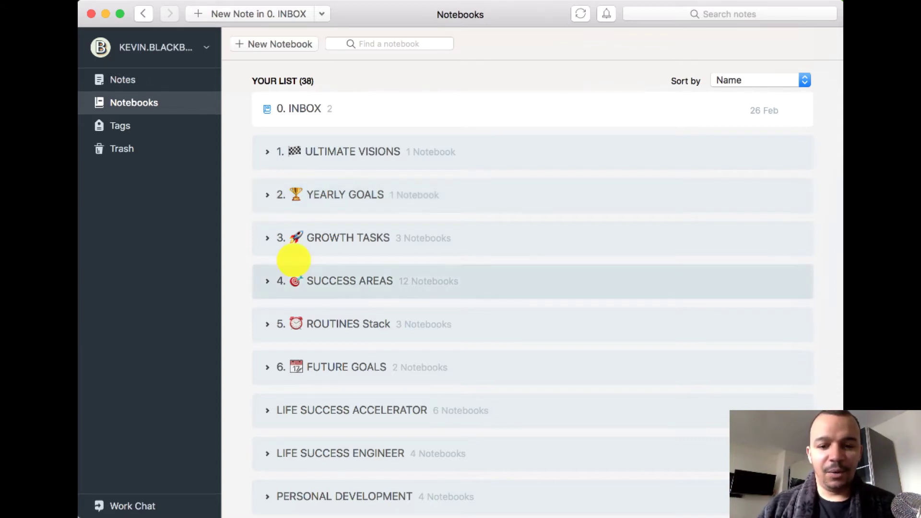
pyautogui.scroll(-3, 318, 312)
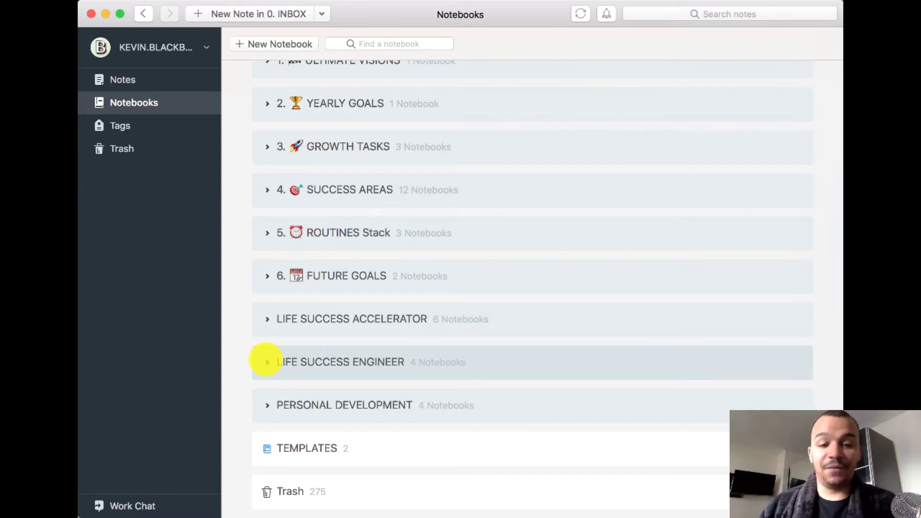
pyautogui.click(267, 401)
pyautogui.scroll(-2, 268, 402)
pyautogui.scroll(-2, 336, 404)
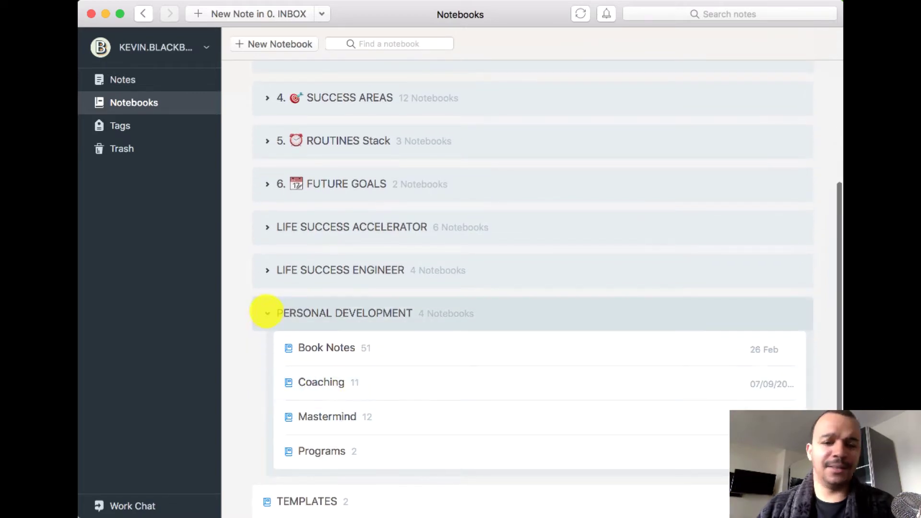
pyautogui.click(265, 313)
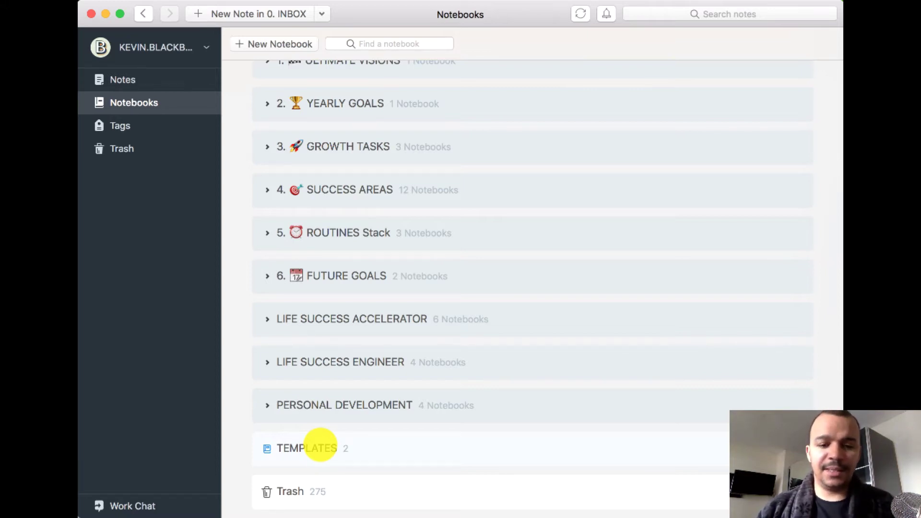
# Step: Open the FIVE MINUTE JOURNAL note in TEMPLATES and read its gratitude, success and affirmation prompts
pyautogui.doubleClick(320, 445)
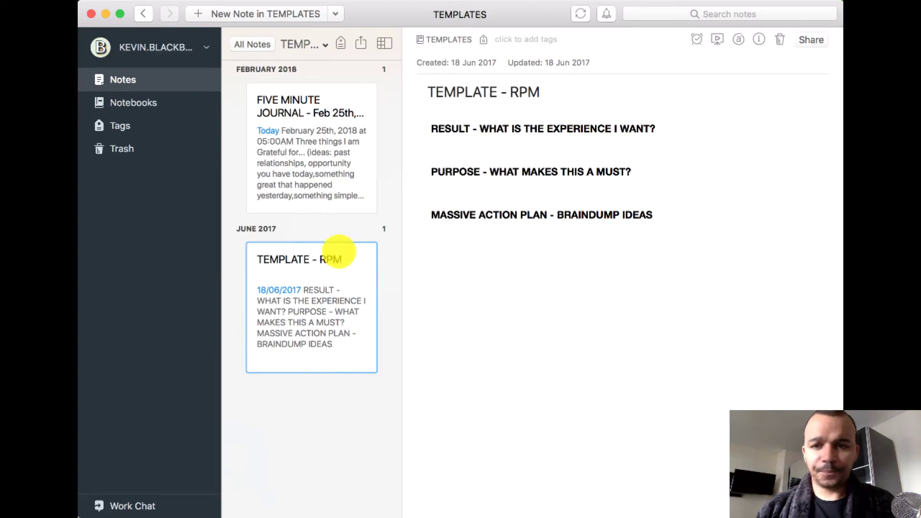
pyautogui.click(317, 175)
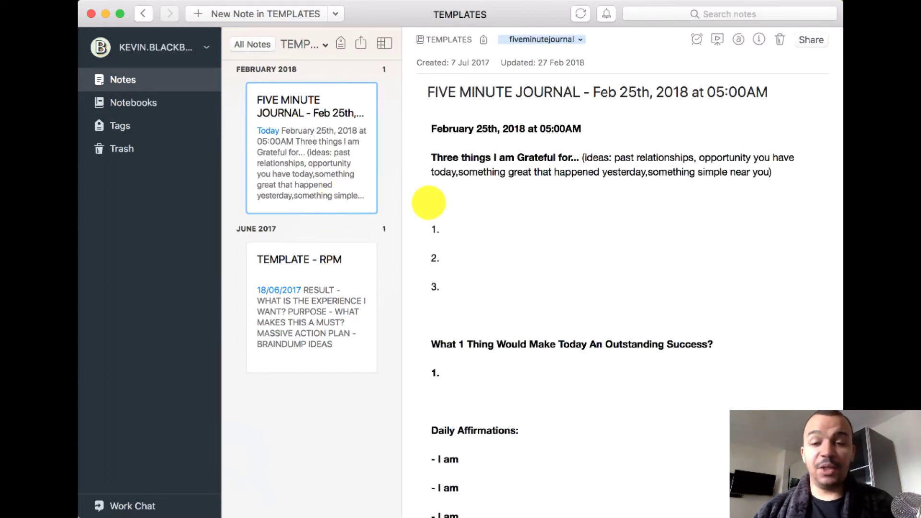
pyautogui.scroll(-2, 579, 287)
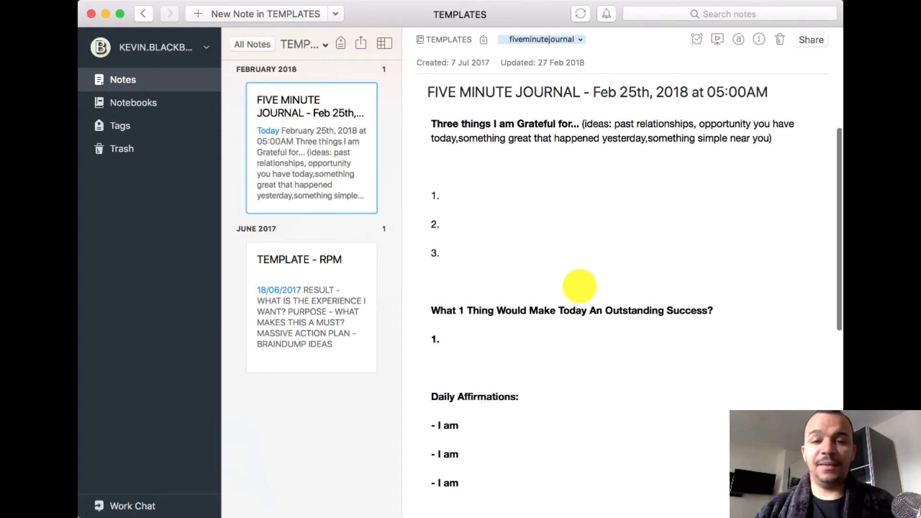
pyautogui.scroll(2, 579, 286)
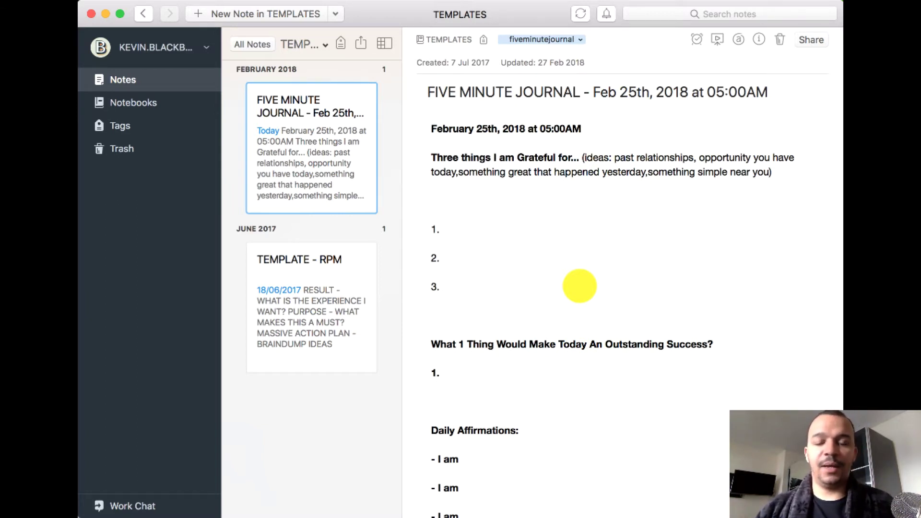
pyautogui.scroll(-5, 579, 287)
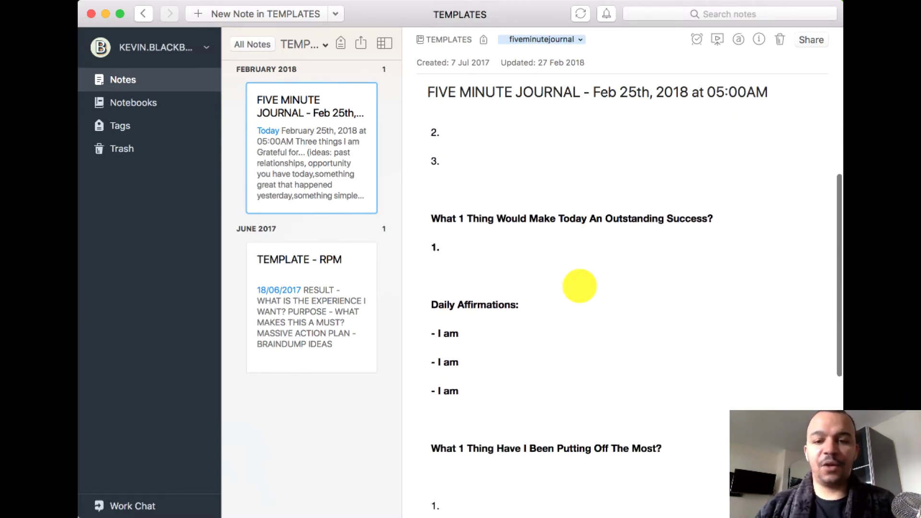
pyautogui.scroll(-10, 580, 286)
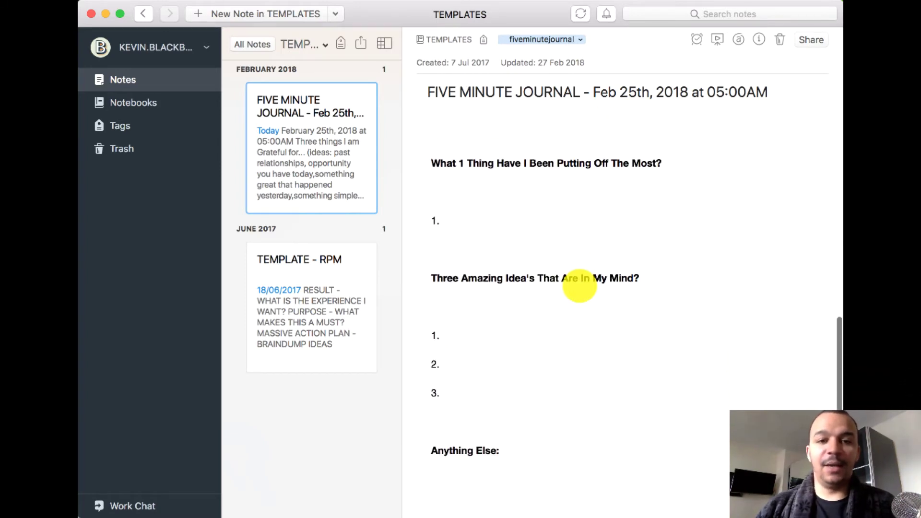
pyautogui.scroll(15, 529, 308)
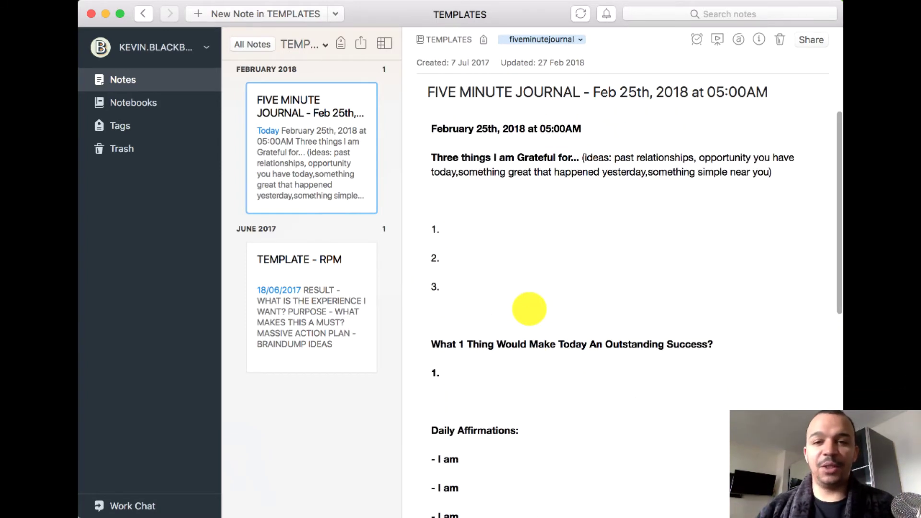
pyautogui.scroll(-4, 530, 309)
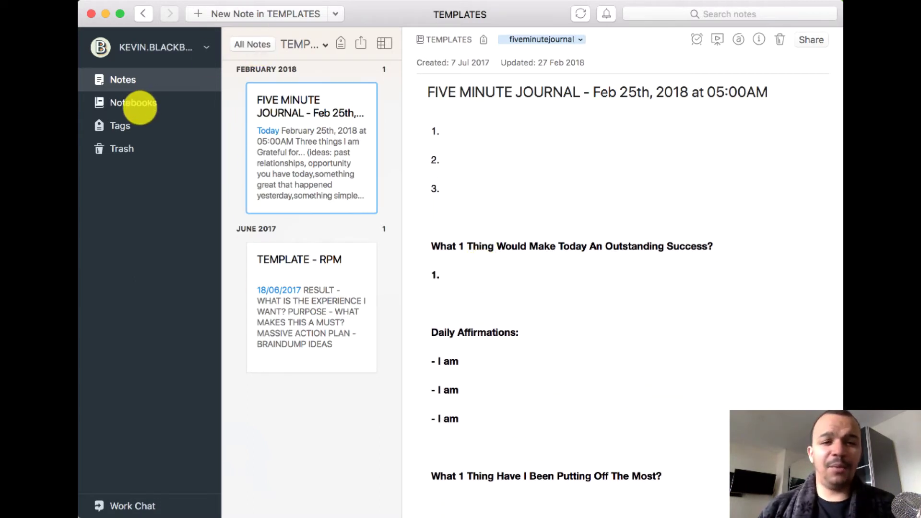
# Step: Return to all notebooks, showing the 2018 GOALS & CHALLENGES and FEBRUARY 2018 notes side by side
pyautogui.click(139, 107)
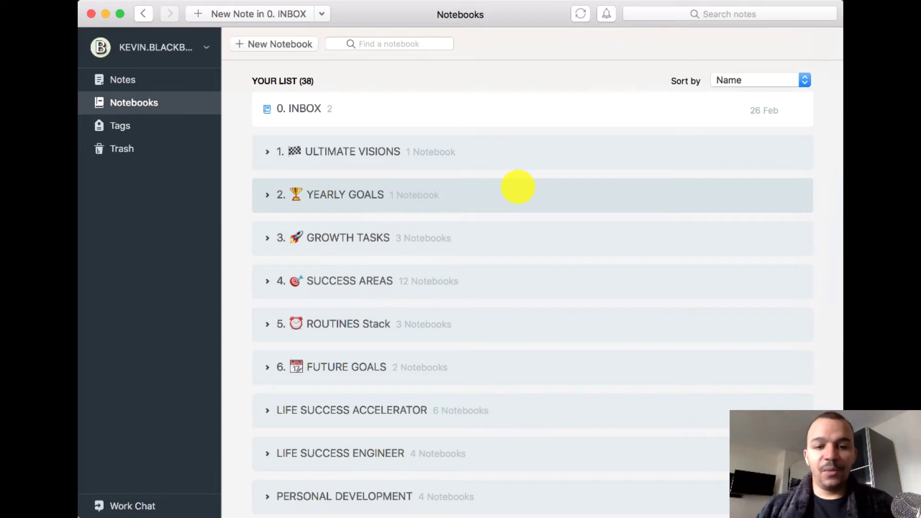
pyautogui.scroll(-3, 518, 187)
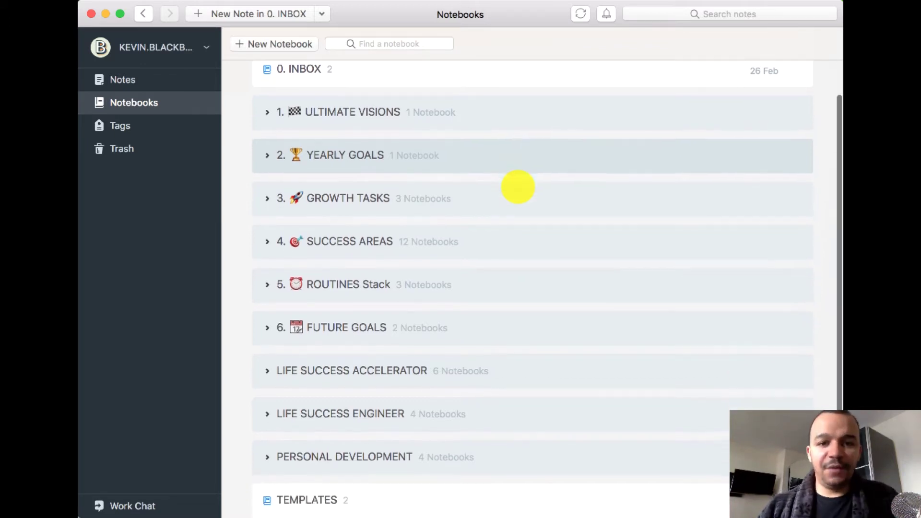
pyautogui.scroll(2, 518, 187)
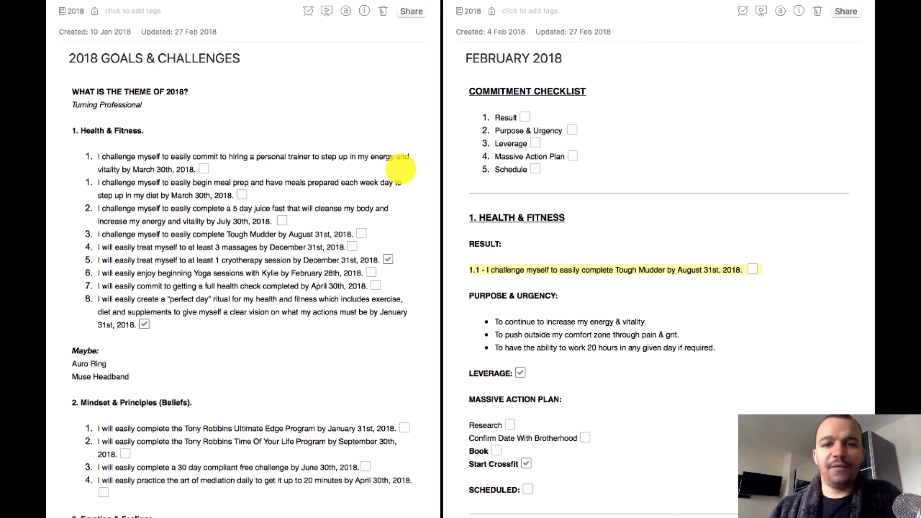
pyautogui.scroll(-5, 316, 336)
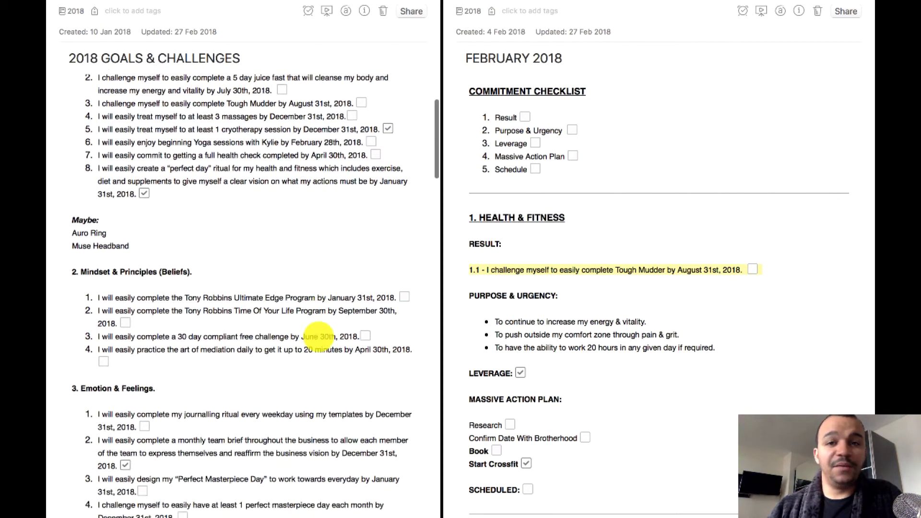
pyautogui.scroll(-8, 663, 288)
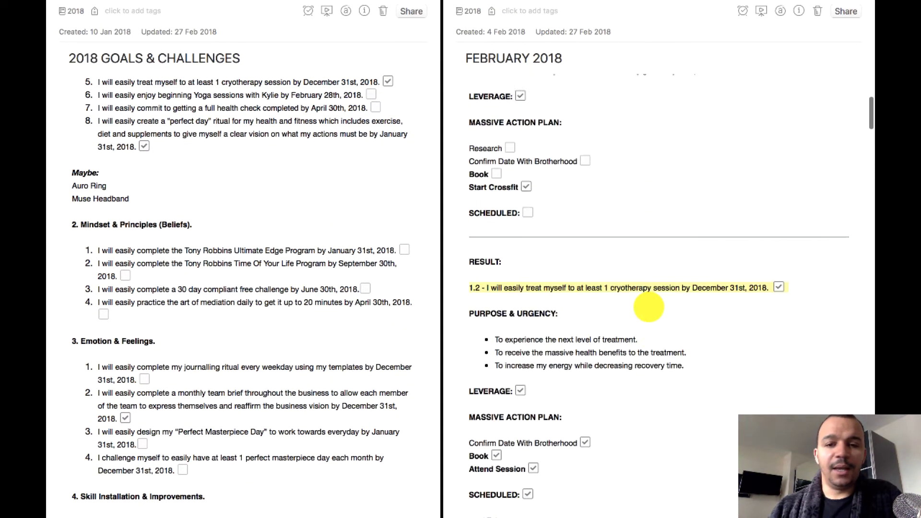
pyautogui.scroll(10, 648, 307)
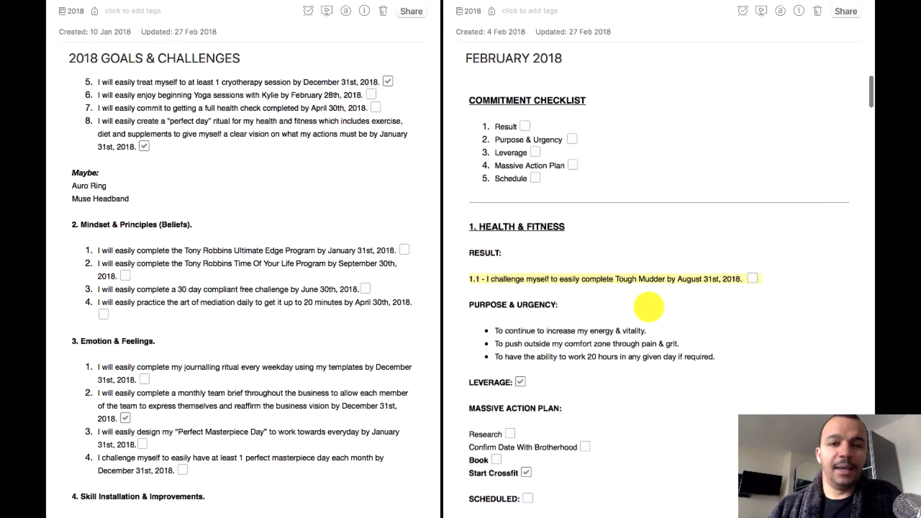
pyautogui.scroll(5, 293, 206)
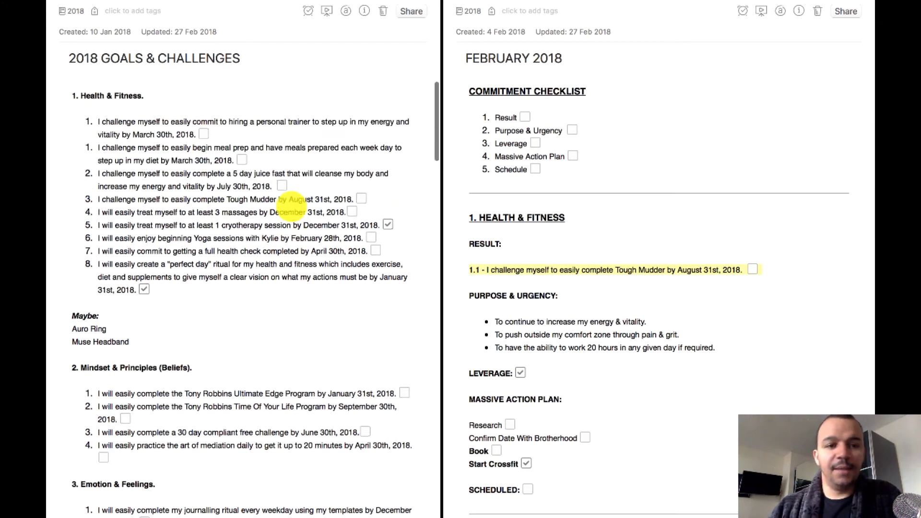
pyautogui.scroll(-1, 291, 206)
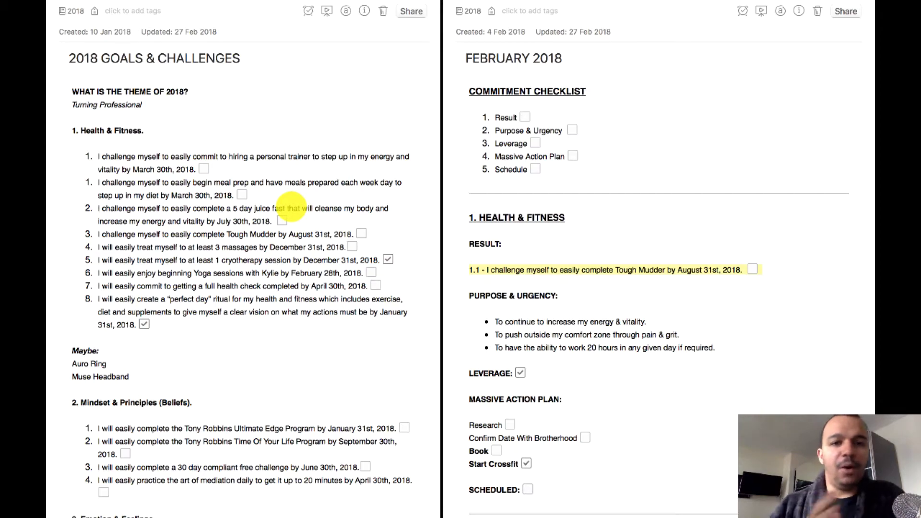
pyautogui.scroll(-3, 205, 254)
pyautogui.scroll(3, 205, 262)
pyautogui.scroll(-1, 209, 260)
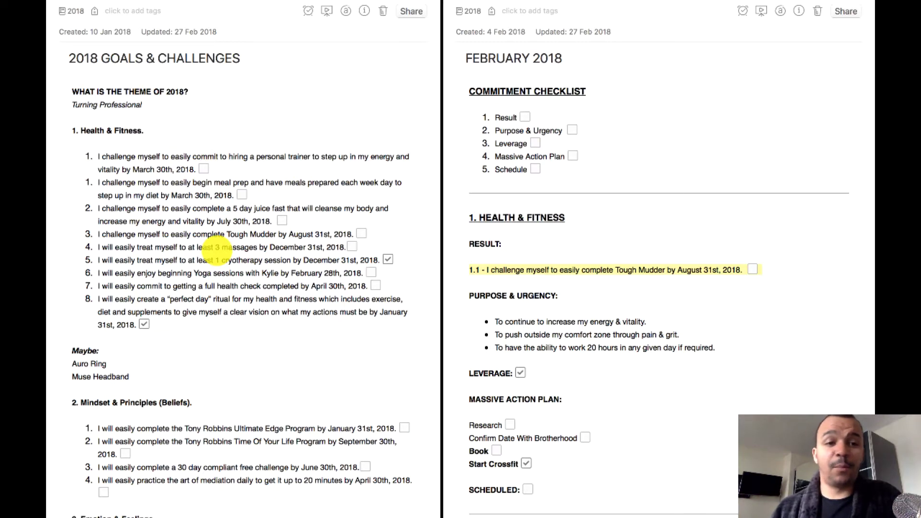
pyautogui.scroll(-2, 162, 307)
pyautogui.scroll(2, 191, 169)
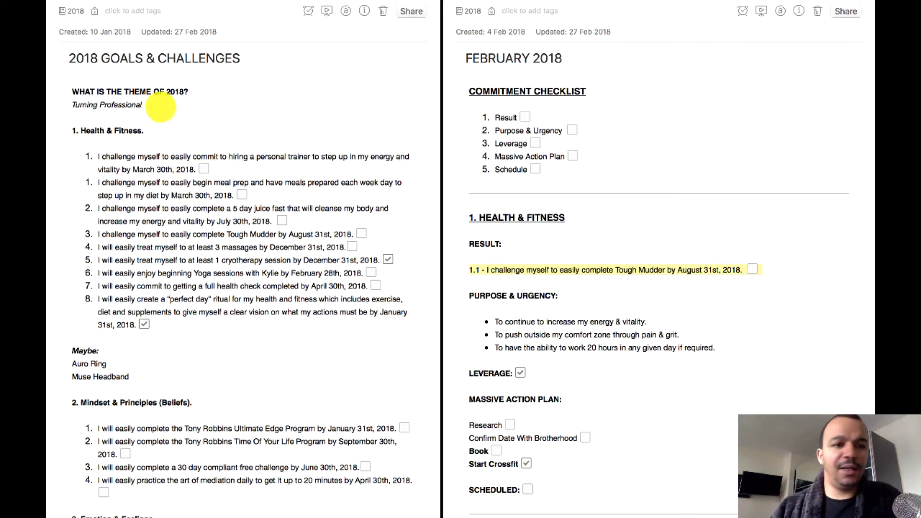
pyautogui.tripleClick(85, 93)
pyautogui.click(114, 140)
pyautogui.scroll(-2, 153, 207)
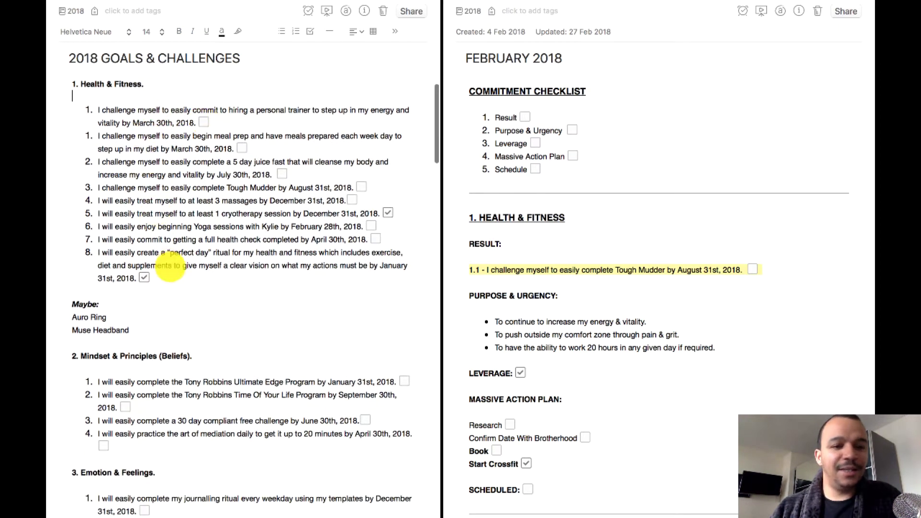
pyautogui.moveTo(168, 271); pyautogui.dragTo(96, 174)
pyautogui.click(114, 214)
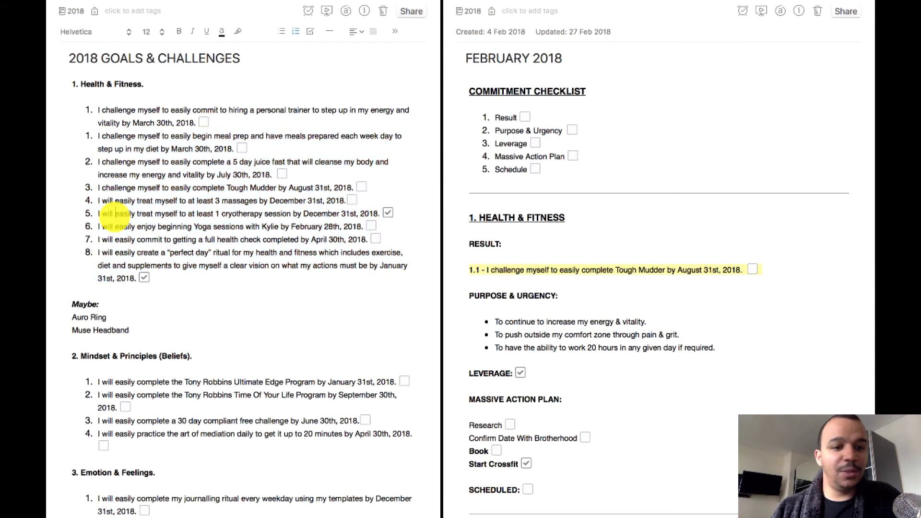
pyautogui.scroll(-5, 144, 235)
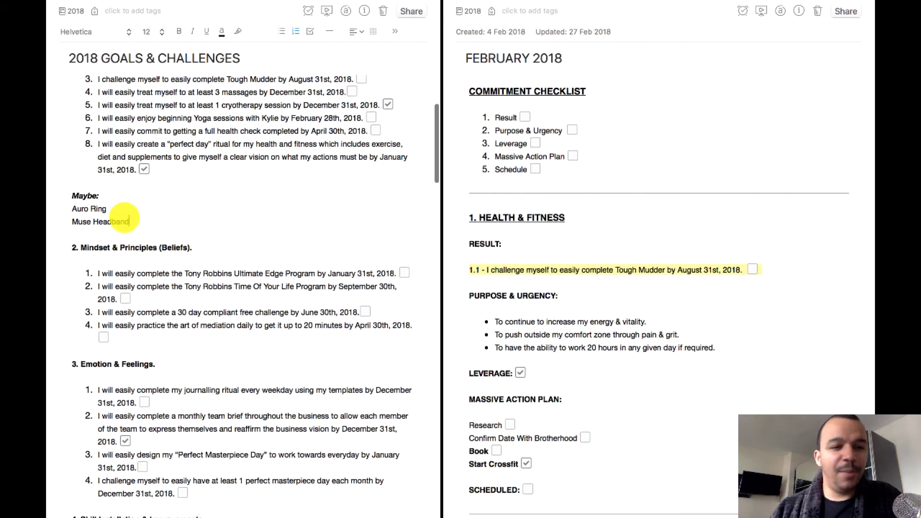
pyautogui.moveTo(128, 221); pyautogui.dragTo(62, 196)
pyautogui.click(95, 242)
pyautogui.scroll(-6, 127, 274)
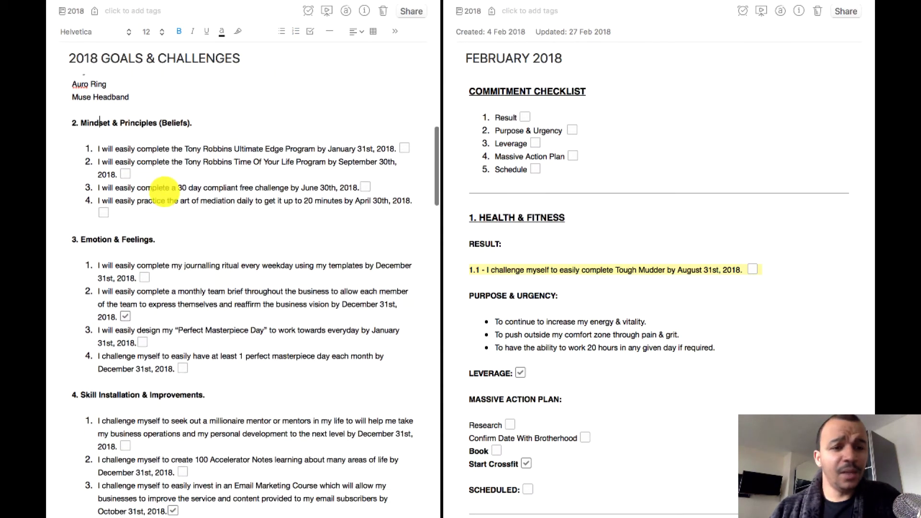
pyautogui.scroll(-1, 161, 201)
pyautogui.rightClick(161, 190)
pyautogui.press('Escape')
pyautogui.scroll(-20, 150, 259)
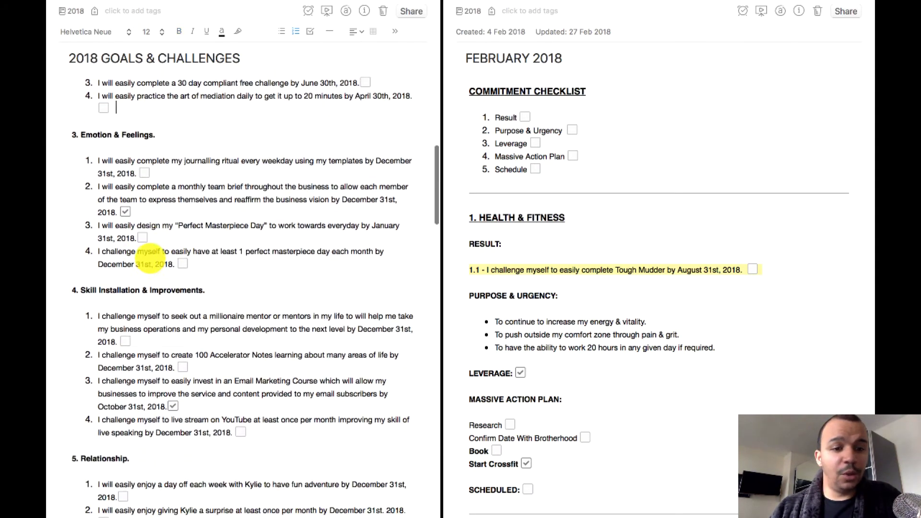
pyautogui.scroll(-10, 150, 259)
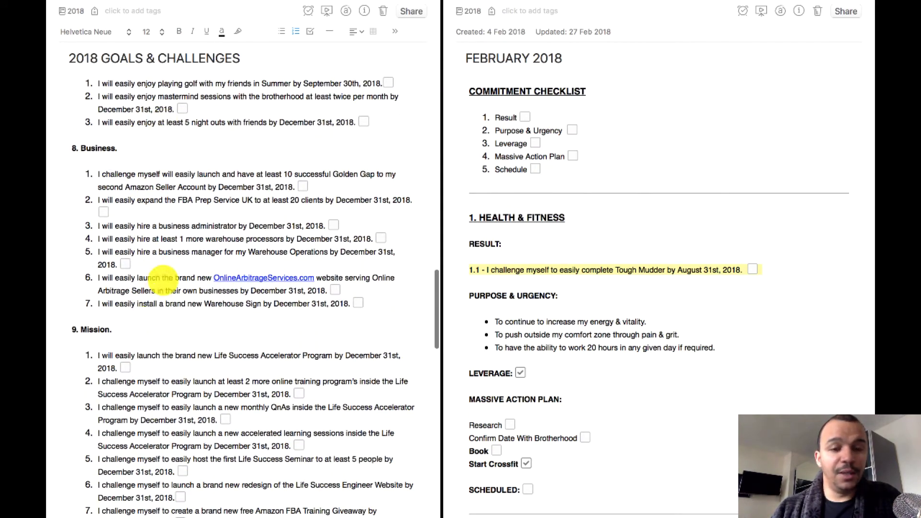
pyautogui.scroll(9, 149, 282)
pyautogui.scroll(2, 153, 282)
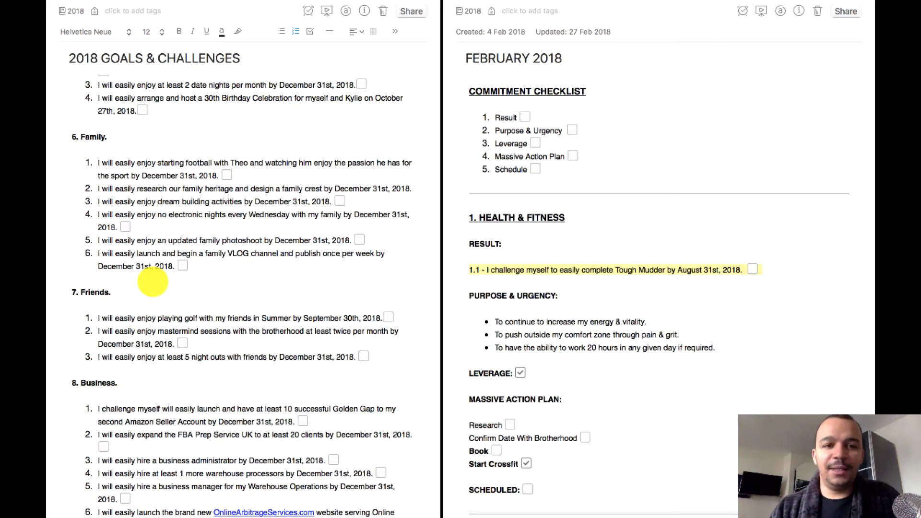
pyautogui.scroll(10, 158, 264)
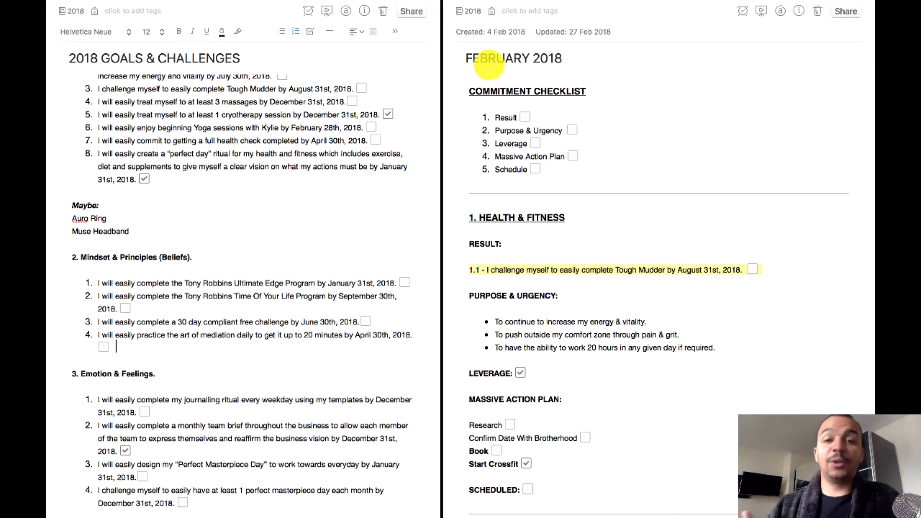
pyautogui.scroll(-20, 288, 206)
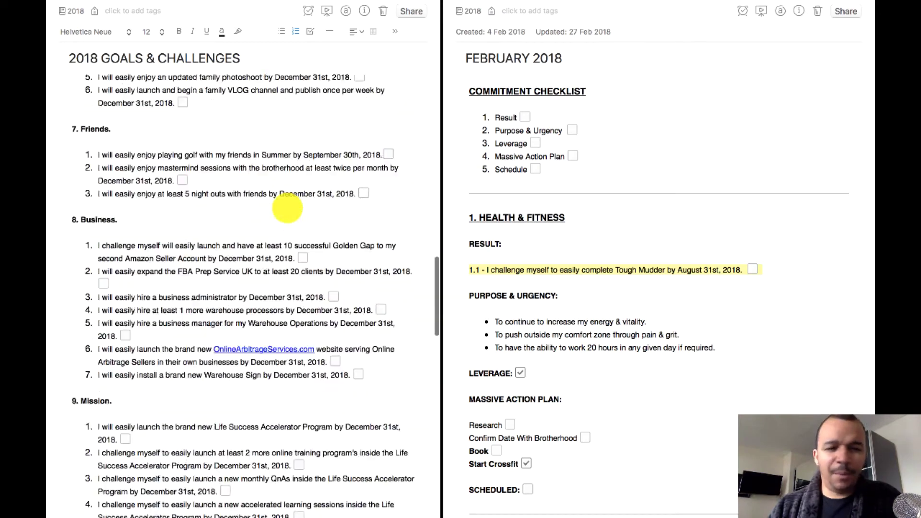
pyautogui.scroll(-10, 288, 207)
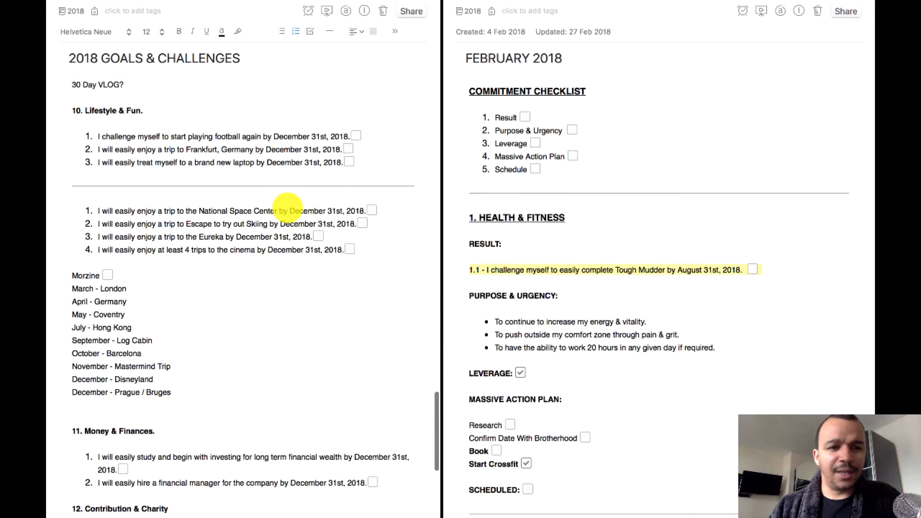
pyautogui.scroll(-2, 288, 207)
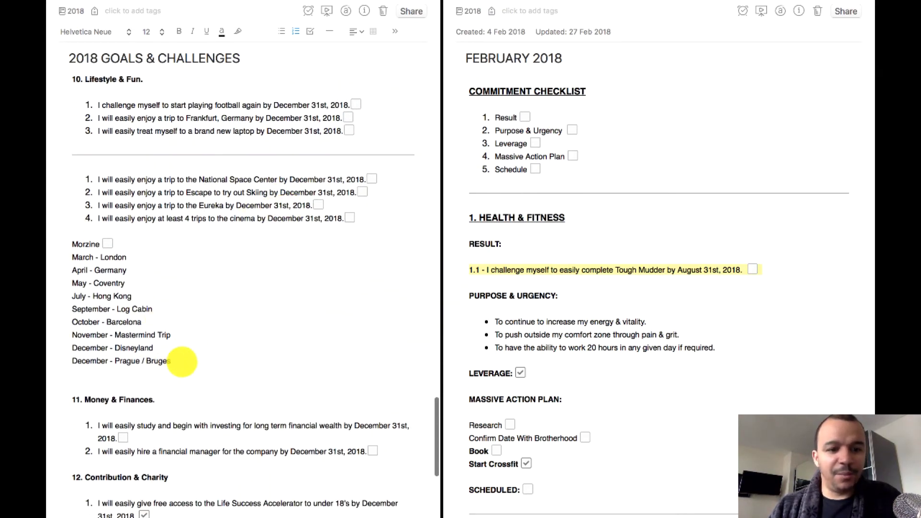
pyautogui.moveTo(183, 361); pyautogui.dragTo(122, 249)
pyautogui.click(195, 217)
pyautogui.scroll(3, 192, 230)
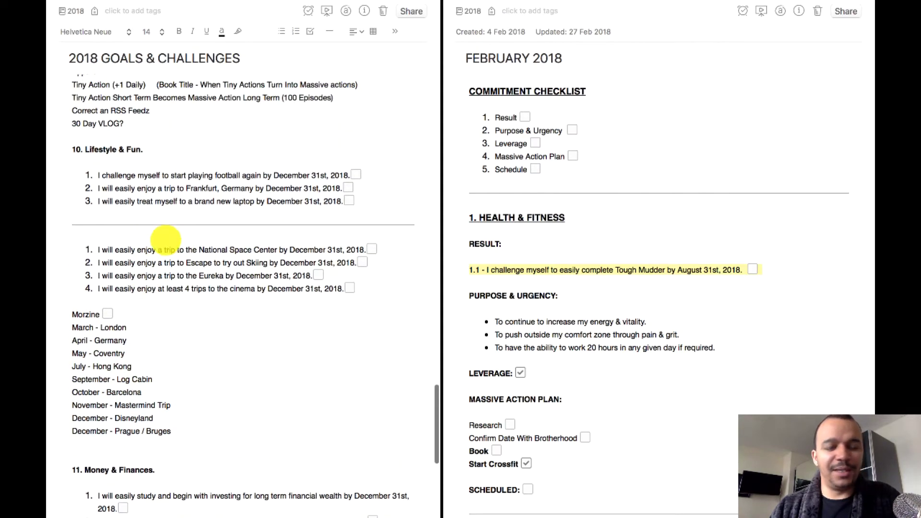
pyautogui.scroll(15, 276, 264)
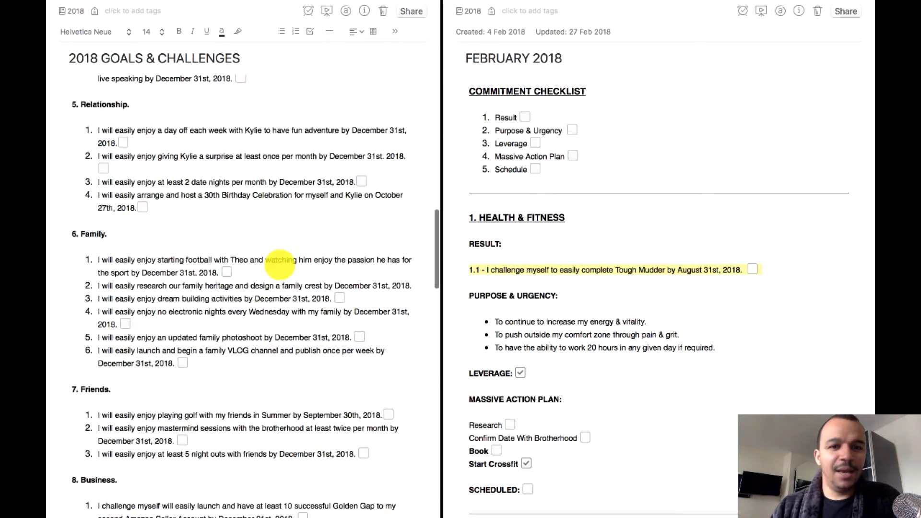
pyautogui.scroll(15, 280, 265)
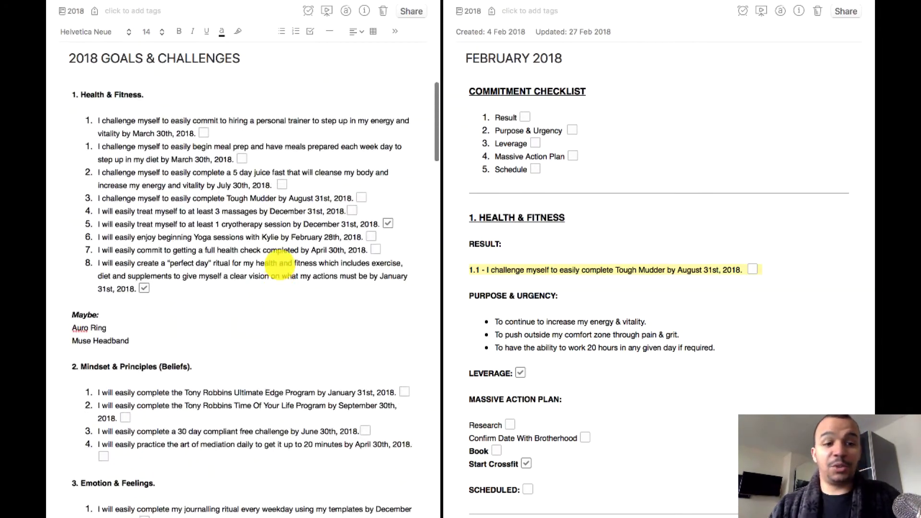
pyautogui.scroll(3, 280, 264)
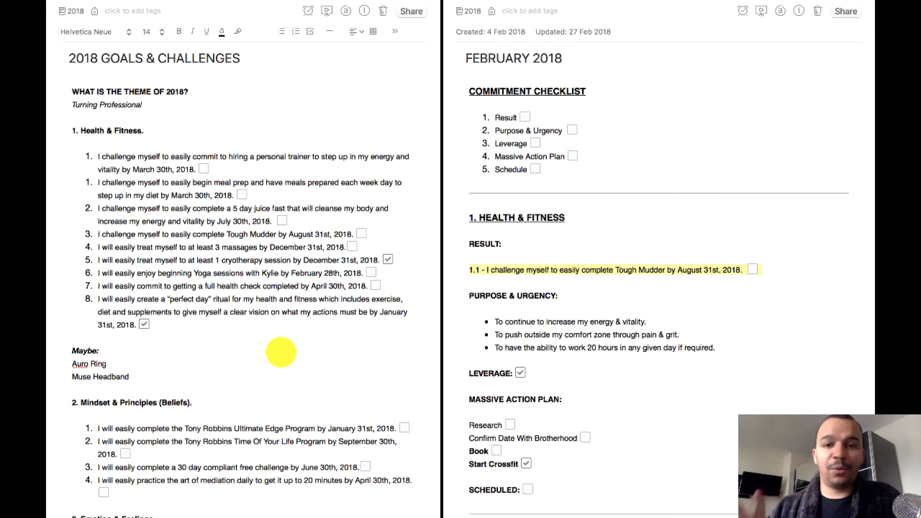
pyautogui.click(552, 301)
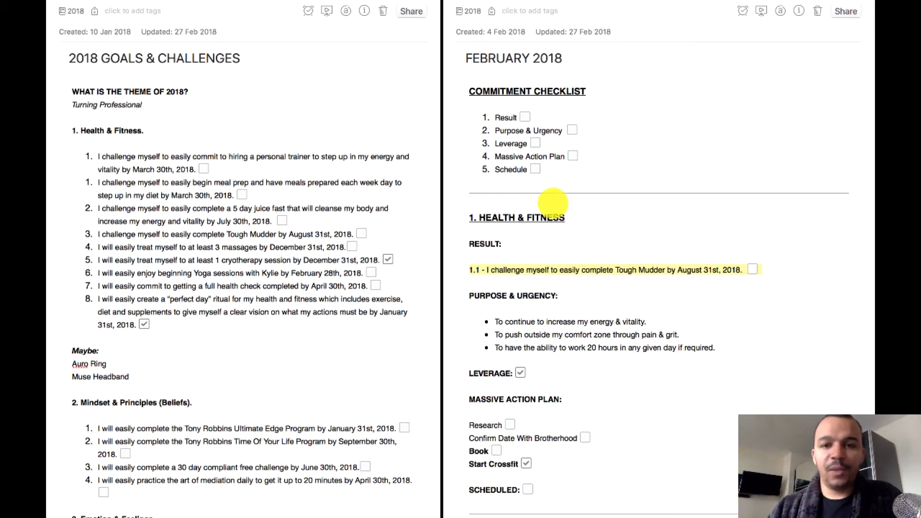
pyautogui.moveTo(572, 171); pyautogui.dragTo(510, 103)
pyautogui.click(523, 102)
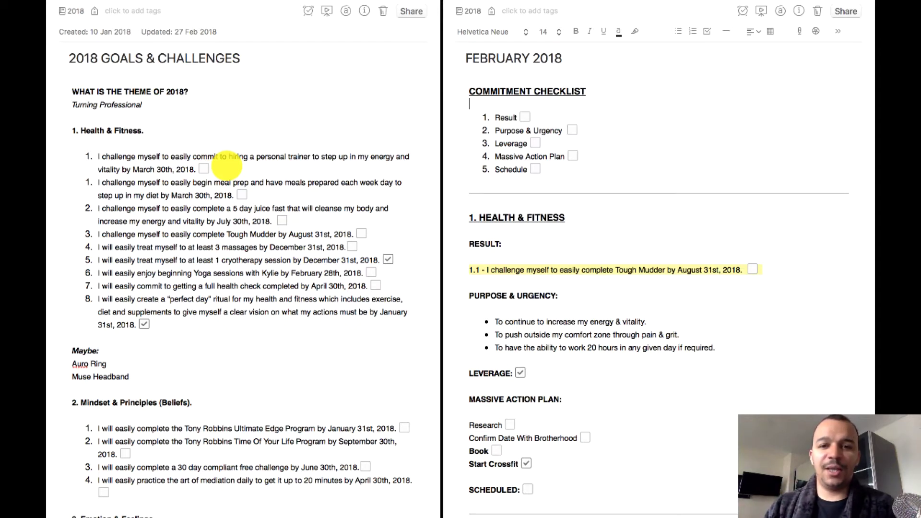
pyautogui.click(596, 231)
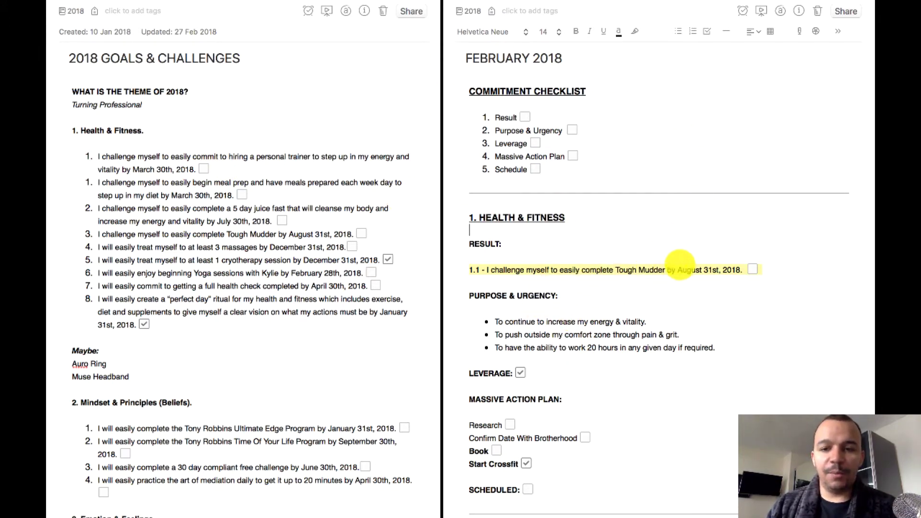
pyautogui.moveTo(624, 269); pyautogui.dragTo(525, 269)
pyautogui.click(505, 232)
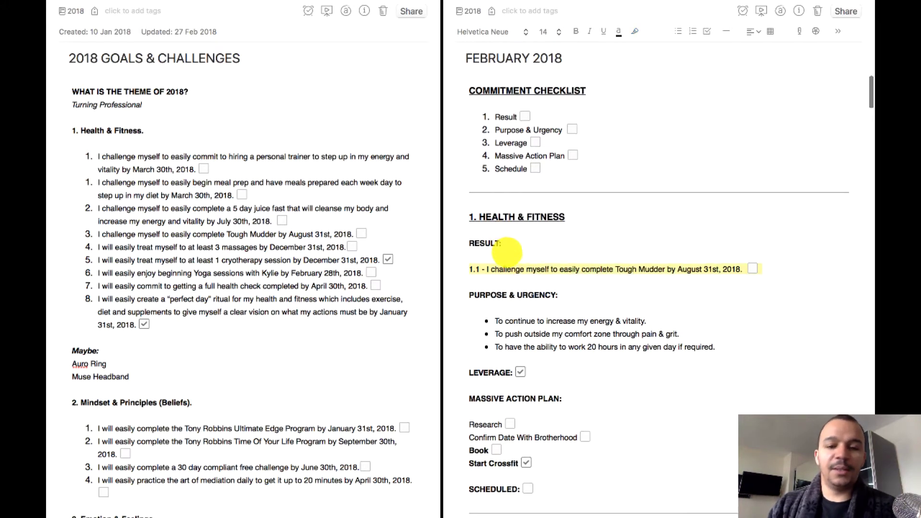
pyautogui.scroll(-3, 528, 243)
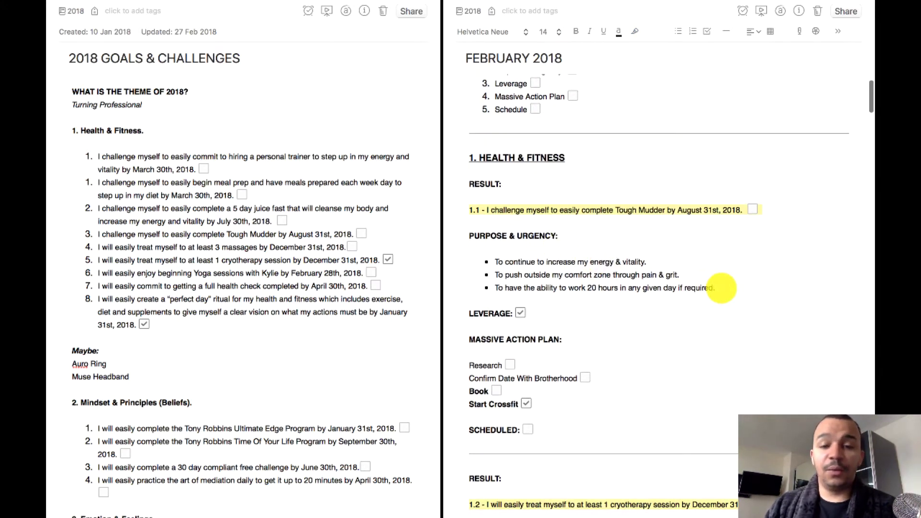
pyautogui.moveTo(715, 288); pyautogui.dragTo(511, 255)
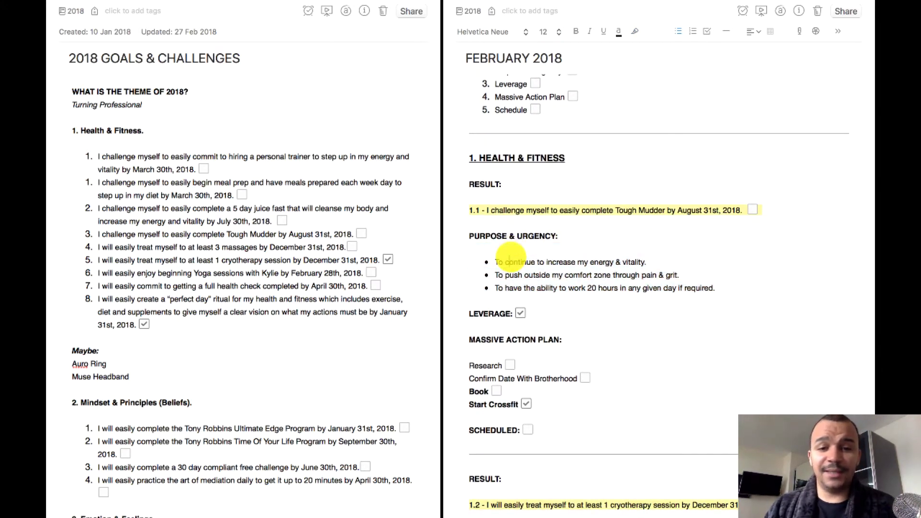
pyautogui.scroll(-2, 511, 256)
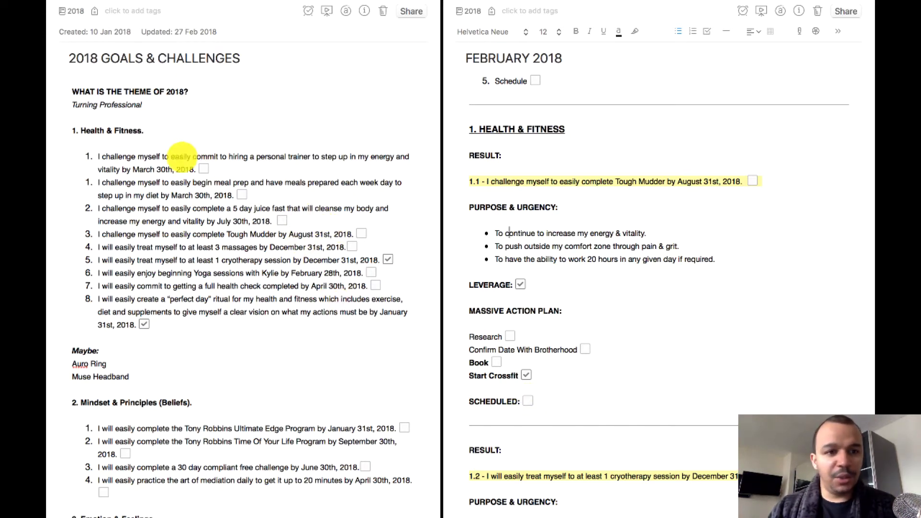
pyautogui.scroll(-2, 196, 304)
pyautogui.scroll(2, 164, 181)
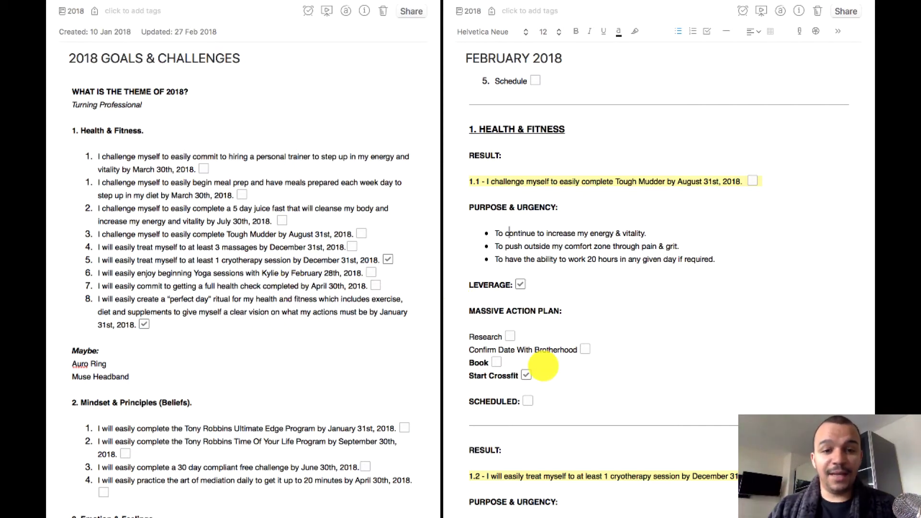
# Step: Highlight the cryotherapy plan's 23rd Feb 12noon schedule and tick goal 5 in the 2018 list
pyautogui.scroll(-4, 544, 366)
pyautogui.scroll(-7, 544, 366)
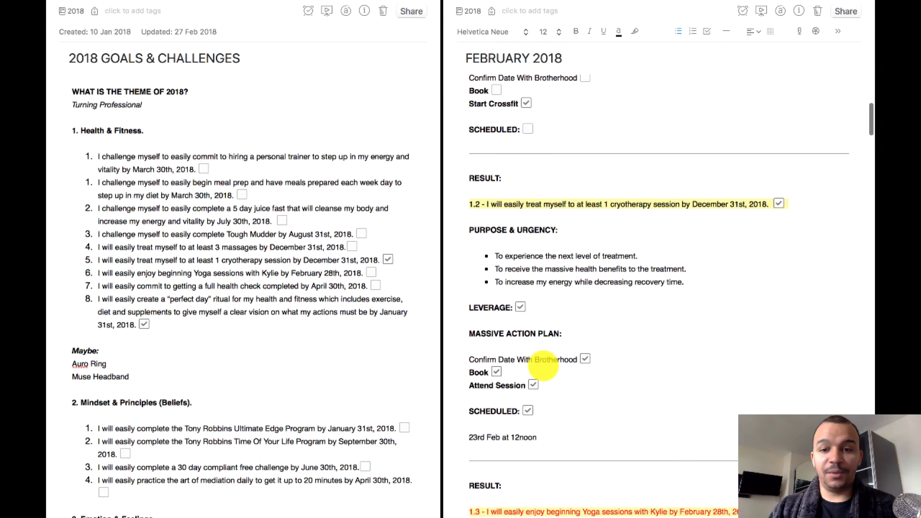
pyautogui.scroll(1, 544, 368)
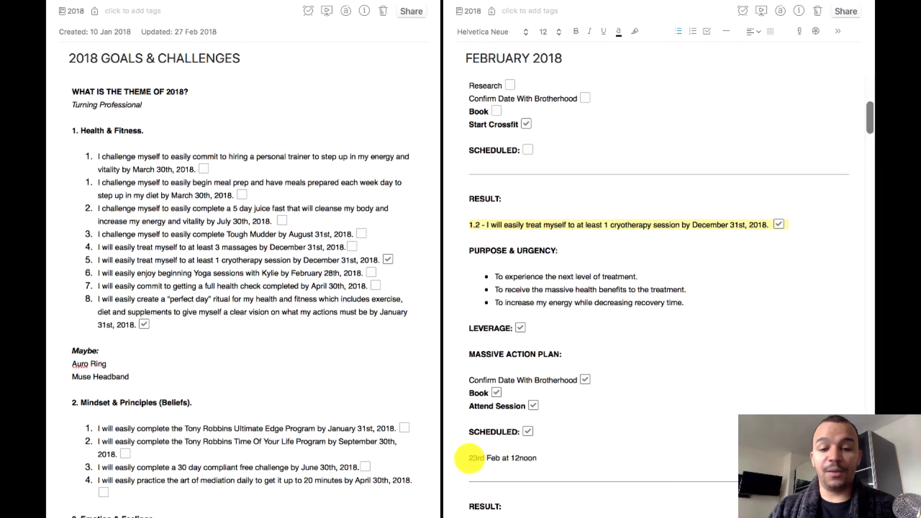
pyautogui.tripleClick(498, 458)
pyautogui.click(552, 458)
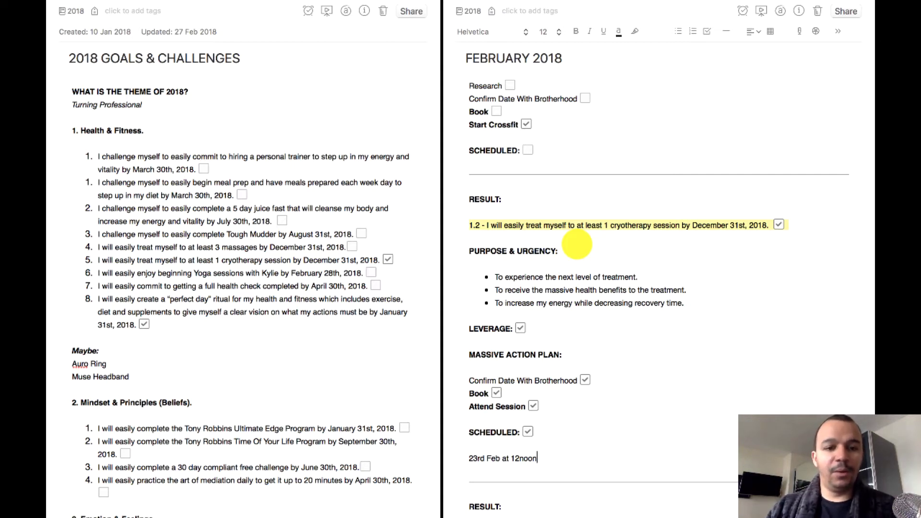
pyautogui.click(389, 258)
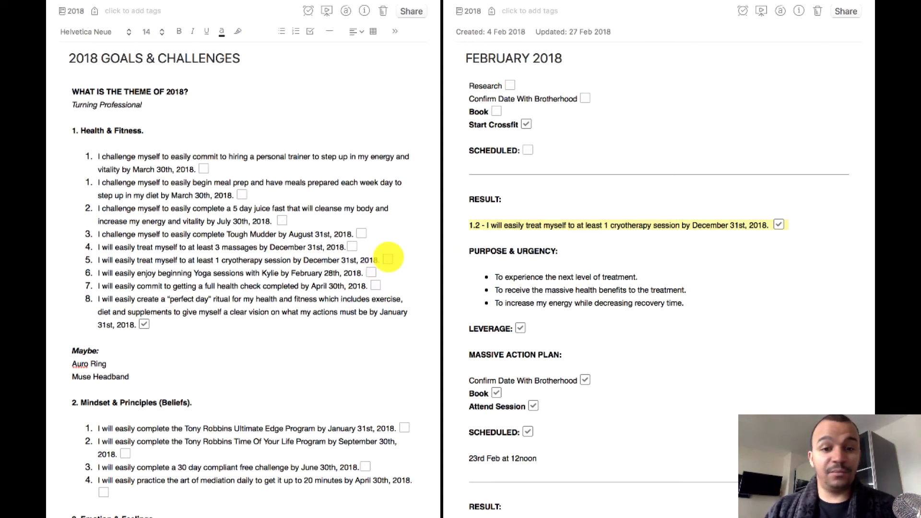
pyautogui.click(389, 259)
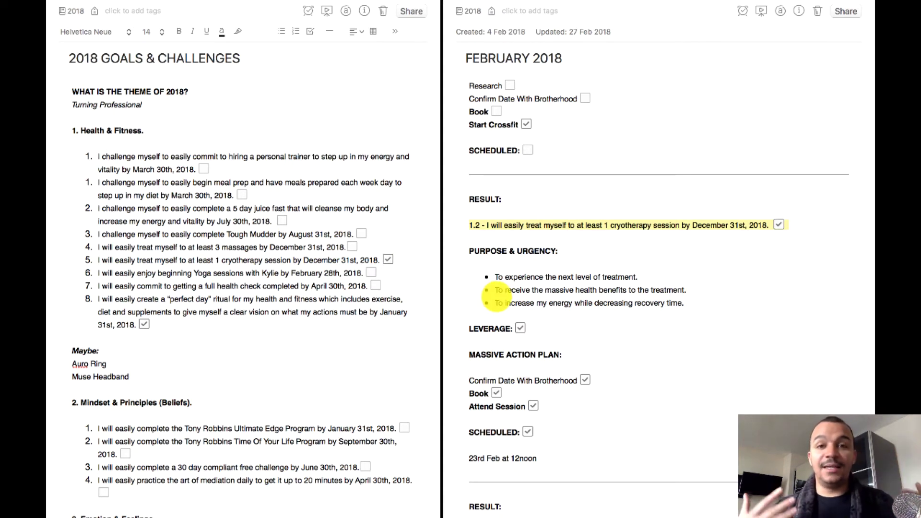
# Step: Scroll to the 1.3 Yoga sessions result, due February 28th, 2018, and 2018 sections 2–4
pyautogui.scroll(-10, 496, 297)
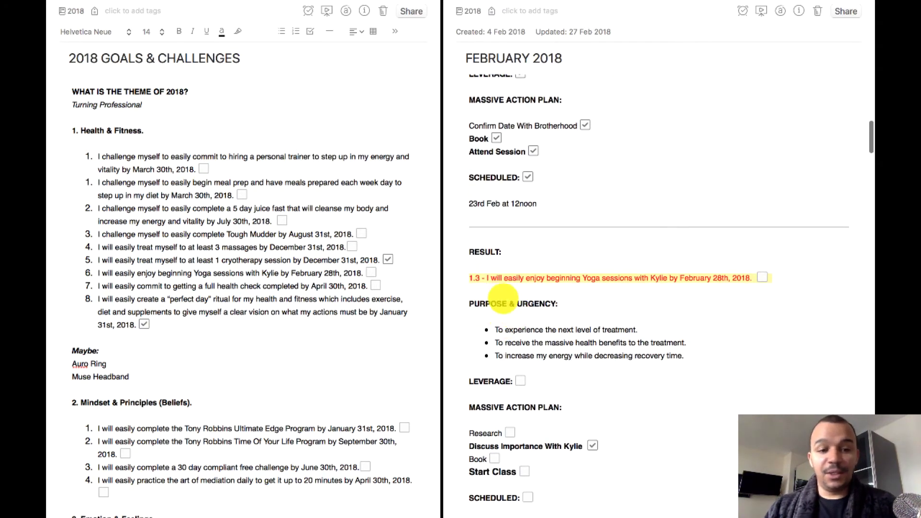
pyautogui.scroll(-10, 196, 341)
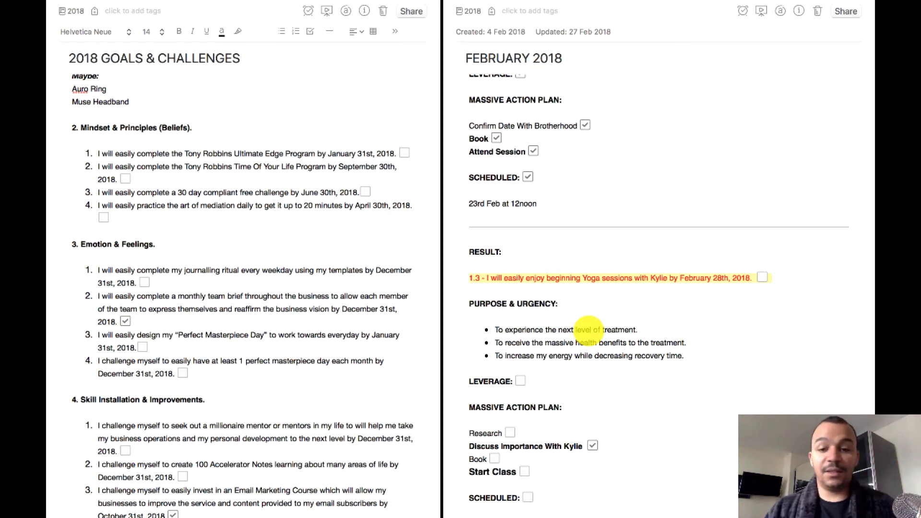
pyautogui.scroll(-1, 588, 326)
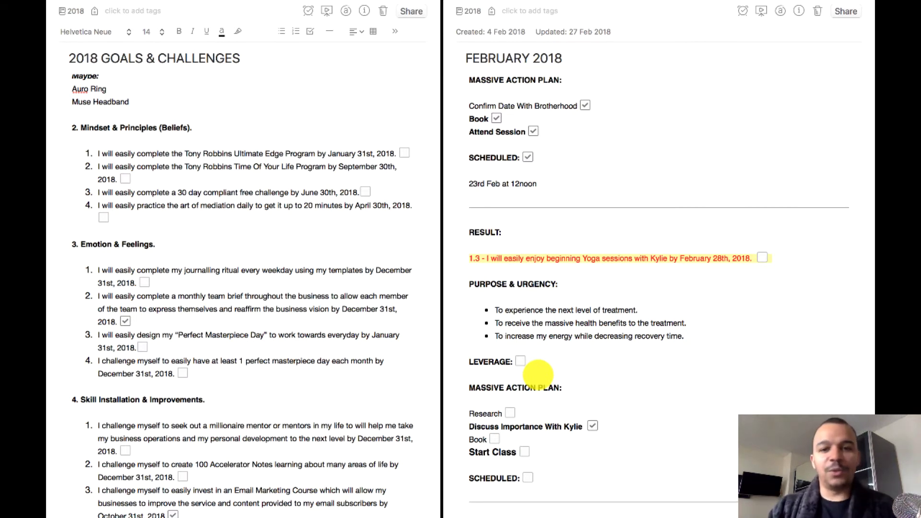
# Step: Scroll both notes to survey their sections, ending at the February plan's commitment checklist
pyautogui.scroll(-5, 538, 375)
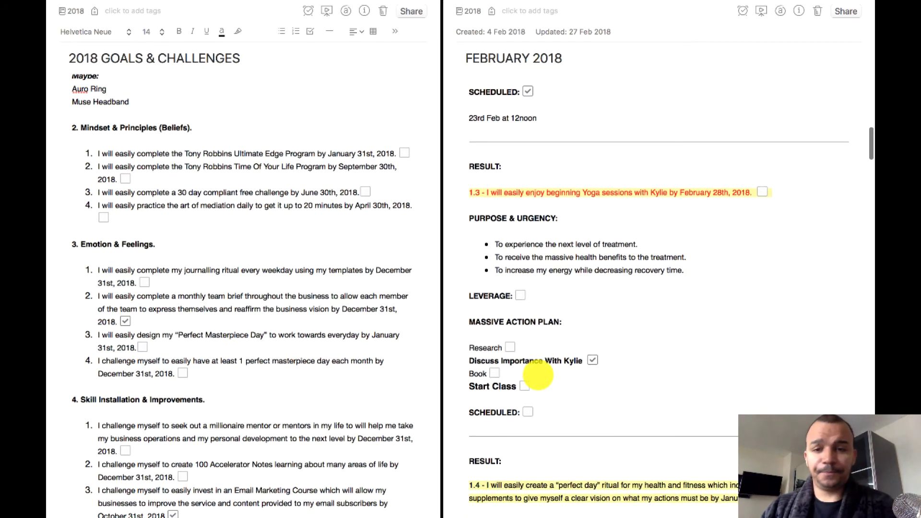
pyautogui.scroll(15, 528, 269)
pyautogui.scroll(6, 528, 269)
pyautogui.scroll(-11, 251, 239)
pyautogui.scroll(-19, 251, 238)
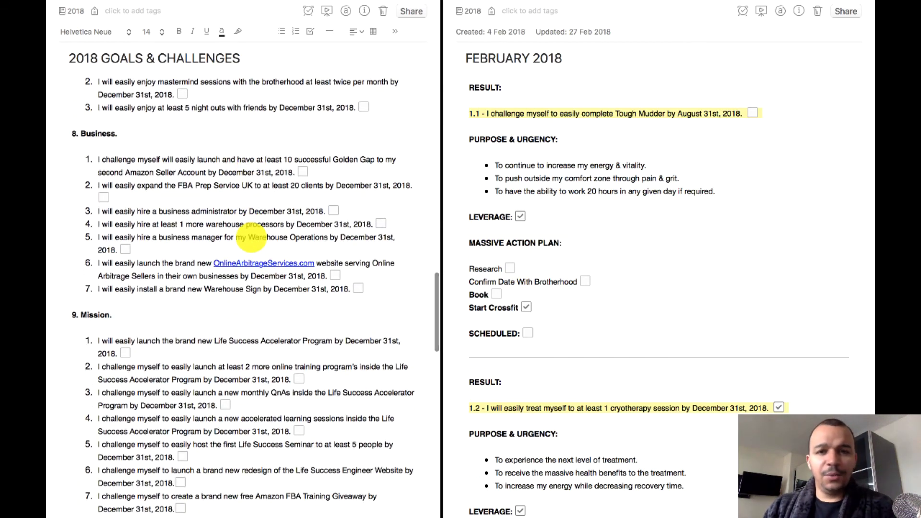
pyautogui.scroll(5, 584, 237)
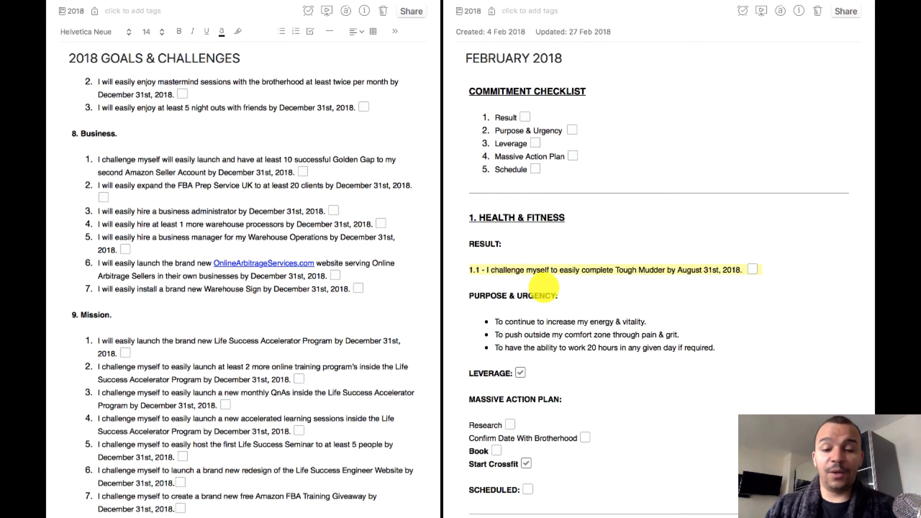
pyautogui.scroll(-15, 552, 283)
pyautogui.scroll(-20, 544, 287)
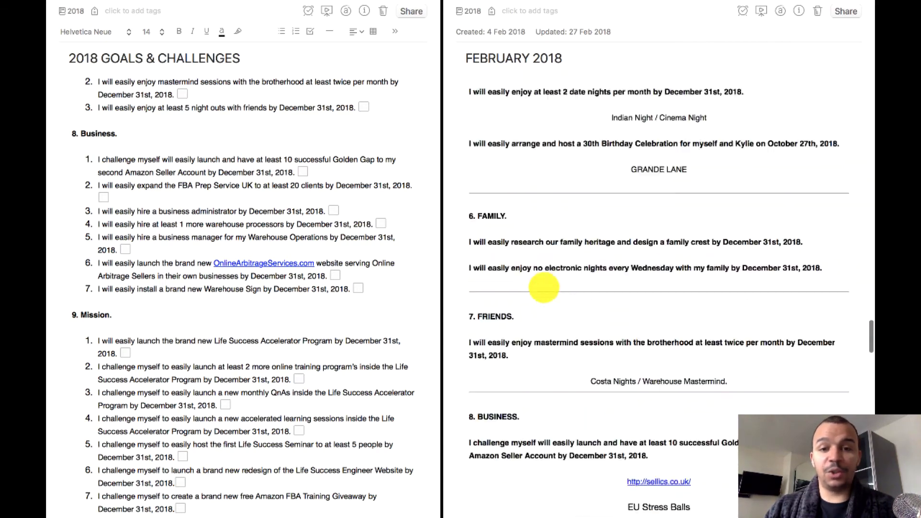
pyautogui.scroll(12, 544, 287)
pyautogui.scroll(20, 544, 287)
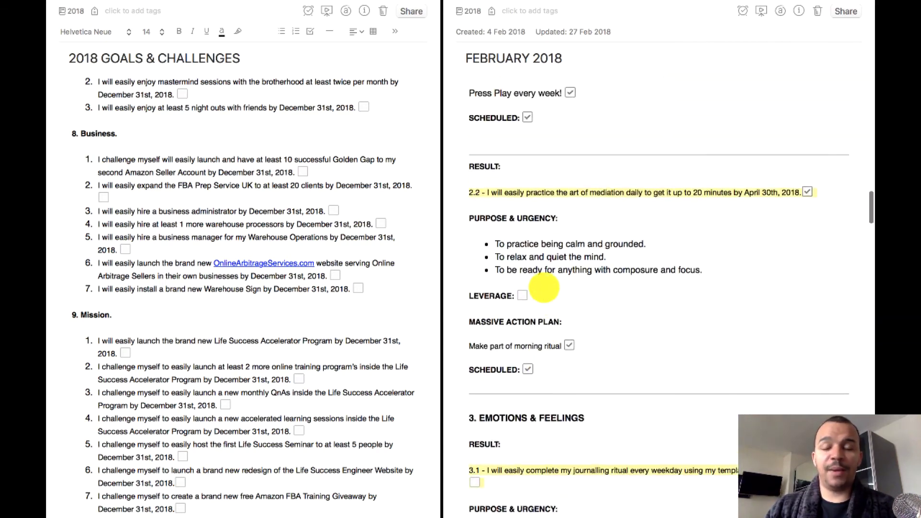
pyautogui.scroll(12, 543, 287)
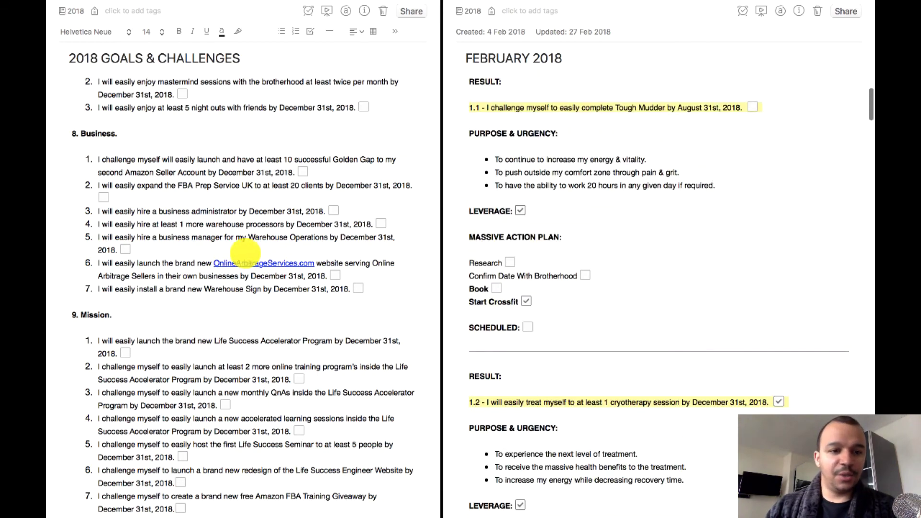
pyautogui.scroll(7, 199, 284)
pyautogui.scroll(8, 198, 281)
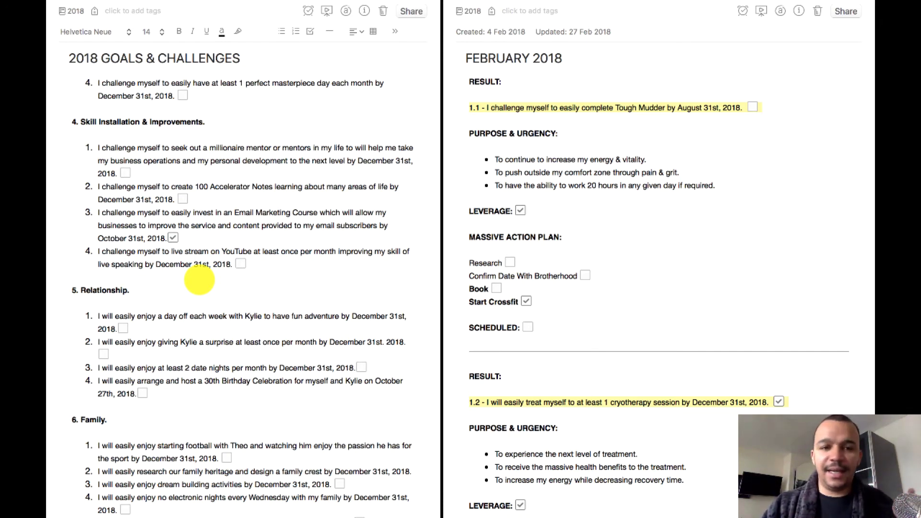
# Step: Scroll the 2018 GOALS & CHALLENGES note up to its theme of 2018
pyautogui.scroll(5, 732, 185)
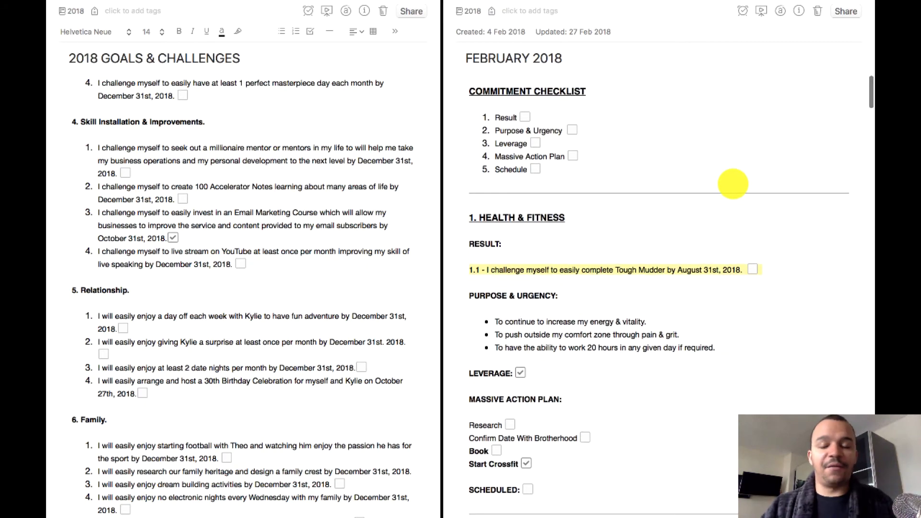
pyautogui.scroll(15, 292, 171)
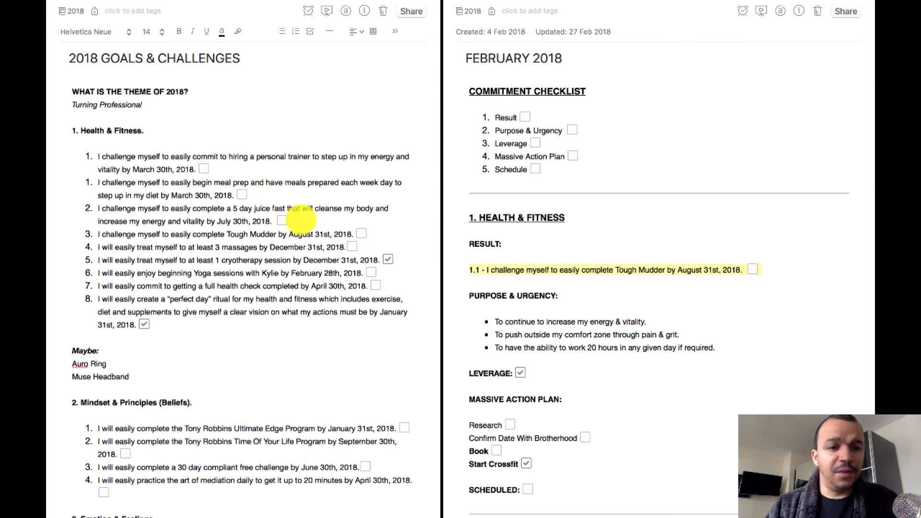
pyautogui.moveTo(300, 219); pyautogui.dragTo(147, 208)
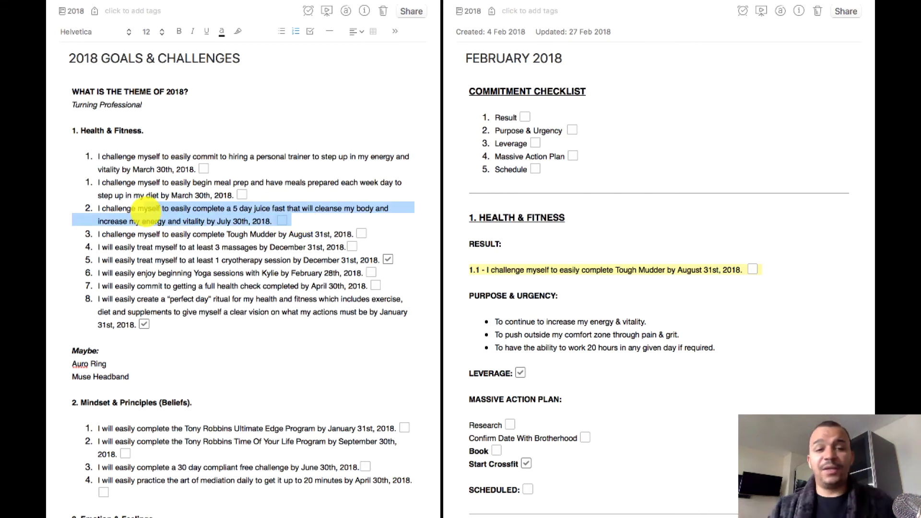
pyautogui.click(146, 208)
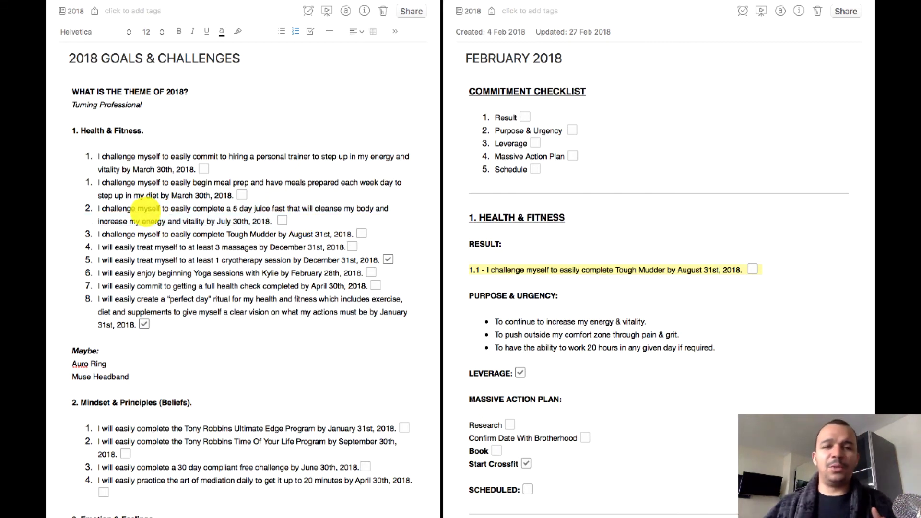